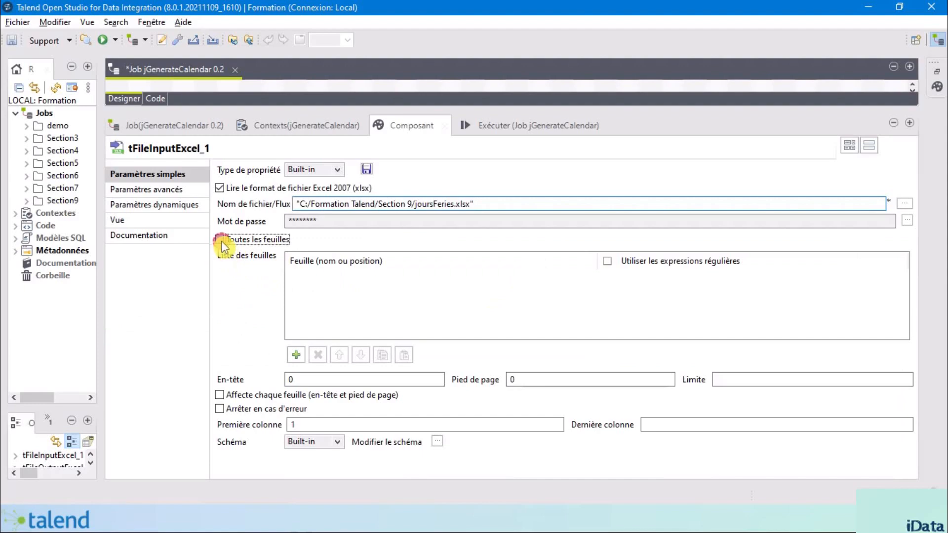
Step: Make tFileInputExcel_1 read all sheets of joursFeries.xlsx and open its header row count for editing
click(220, 240)
click(302, 255)
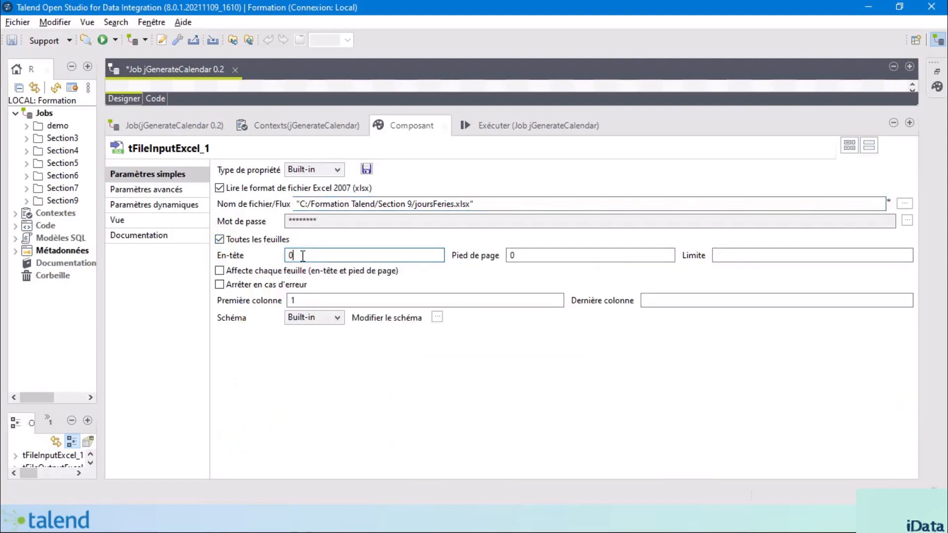
drag(302, 255, 271, 258)
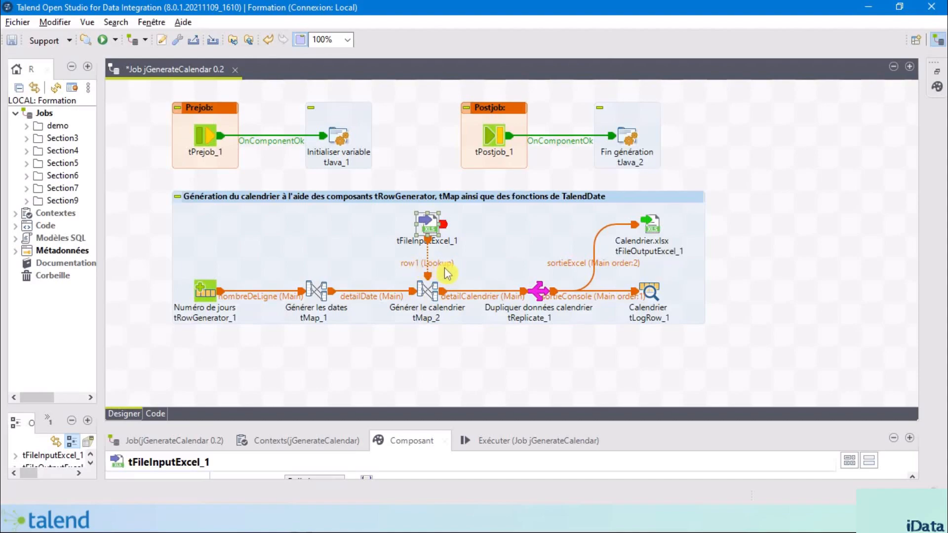
Step: Rename the row1 lookup link between tFileInputExcel_1 and tMap_2 as joursFeries
click(428, 289)
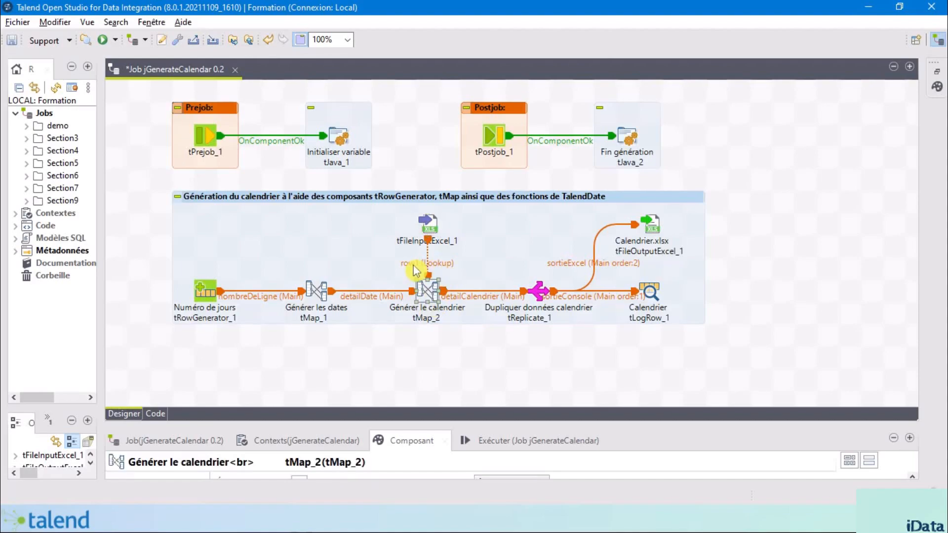
double_click(414, 262)
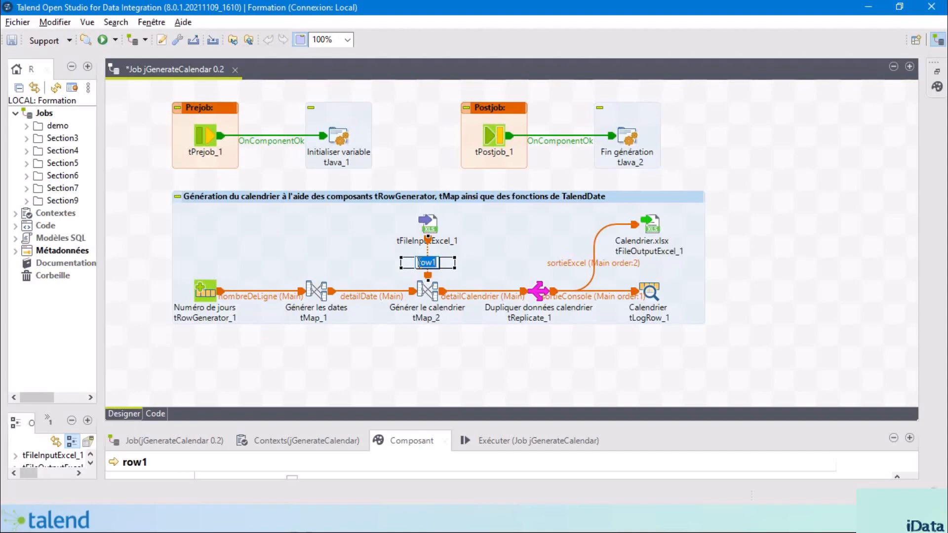
text(JoursFeries)
key(Return)
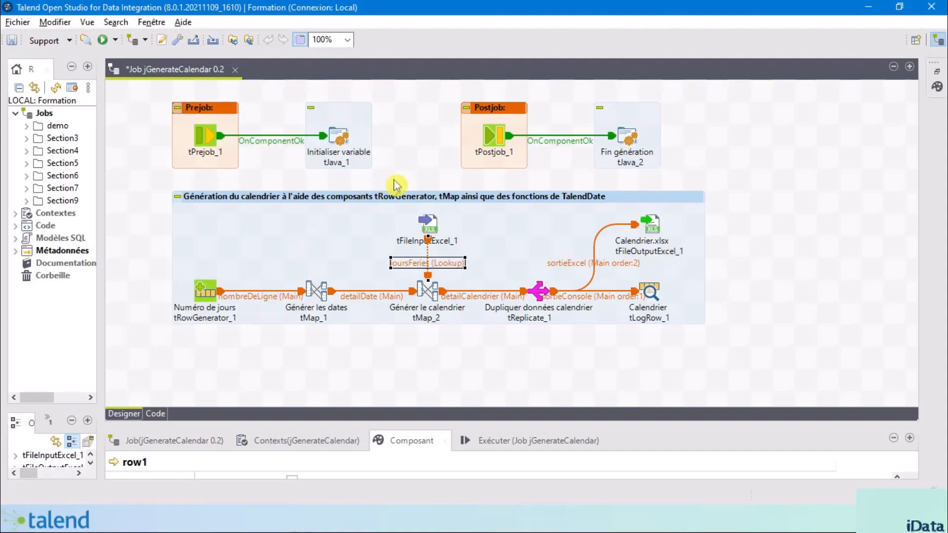
Step: In the tMap_2 editor, join the joursFeries lookup to detailDate by using detailDate.DT_JOUR as the key expression of its DT_JOUR column
double_click(426, 291)
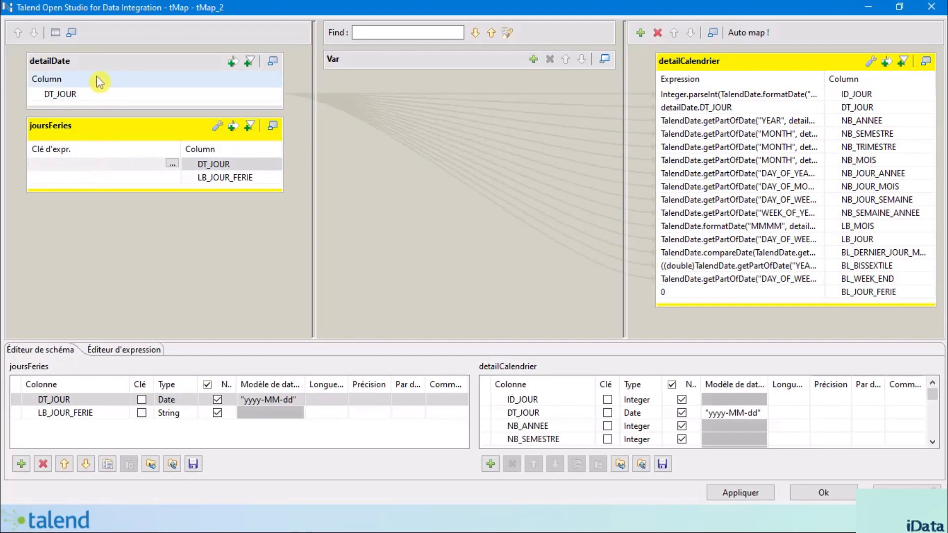
click(82, 95)
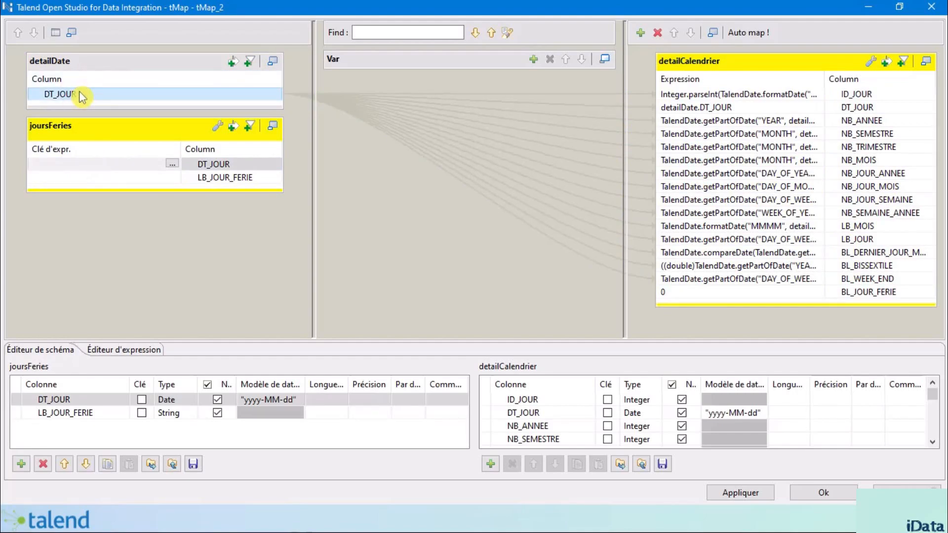
mouse_move(82, 95)
mouse_down()
mouse_move(66, 91)
mouse_move(73, 95)
mouse_up()
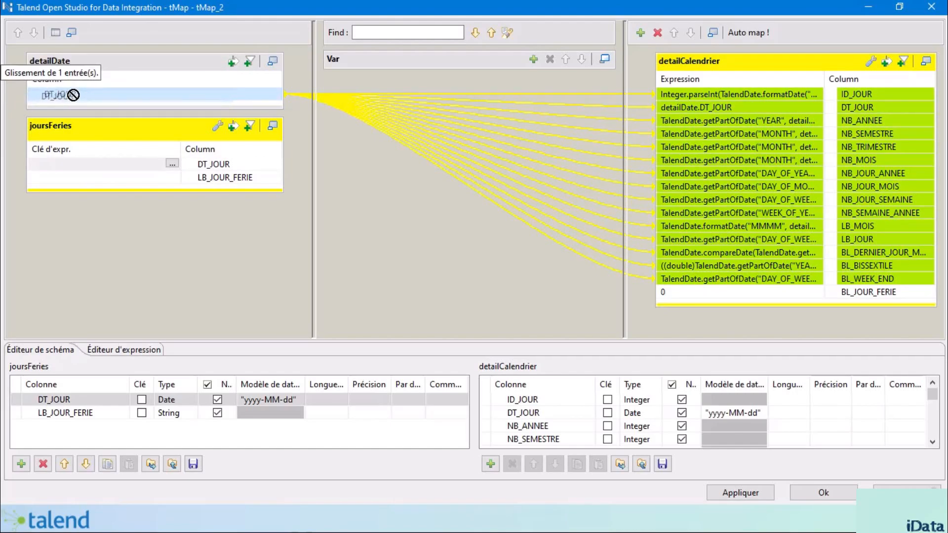
drag(73, 95, 80, 165)
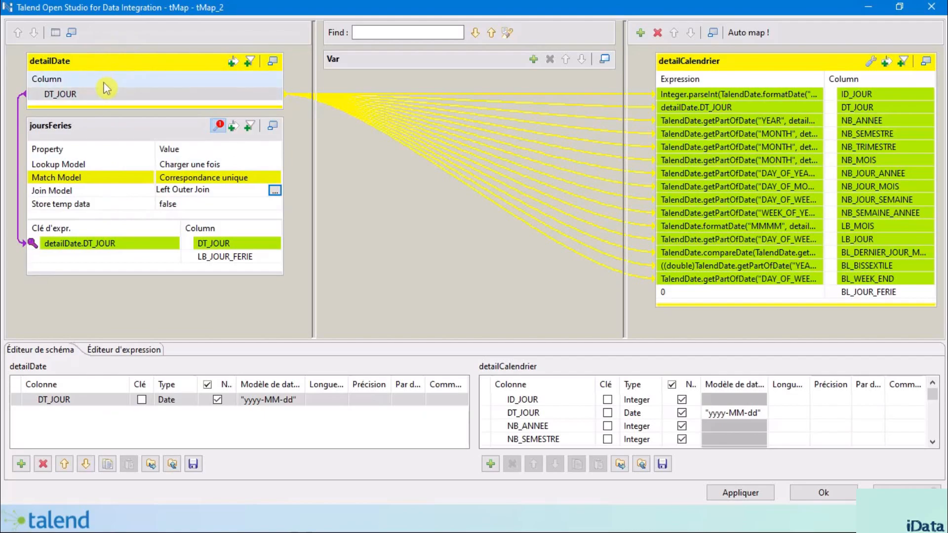
click(125, 98)
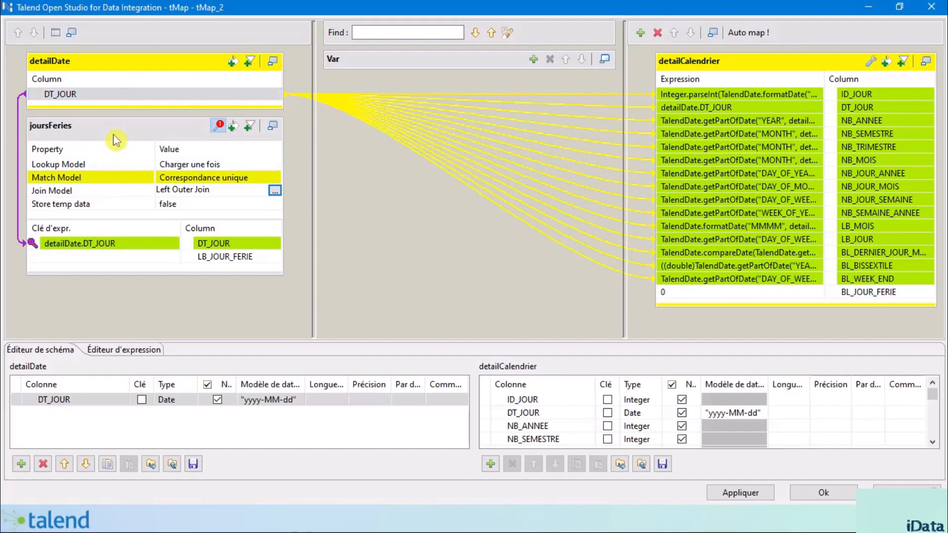
click(111, 132)
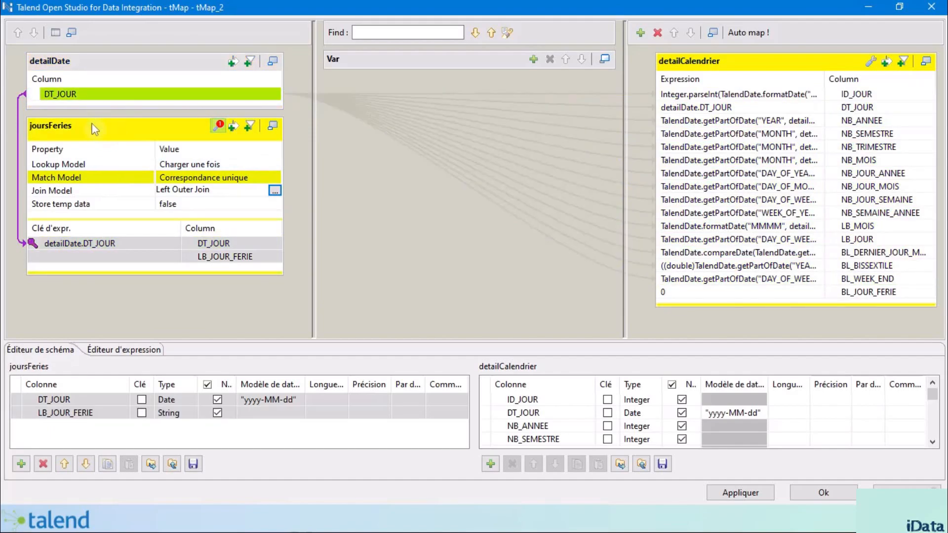
click(98, 99)
click(103, 103)
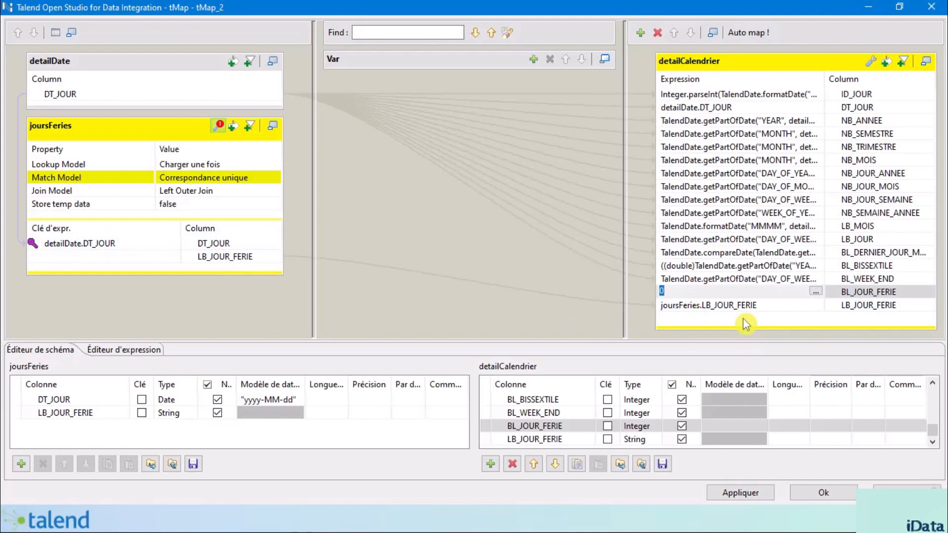
Step: Set the expression of the BL_JOUR_FERIE output column to joursFeries.DT_JOUR==null?0:1
click(816, 292)
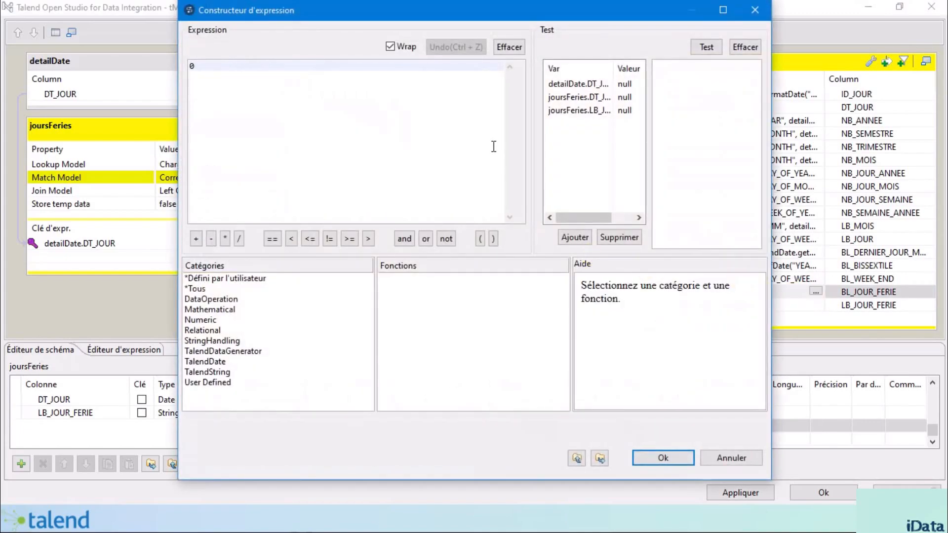
click(264, 82)
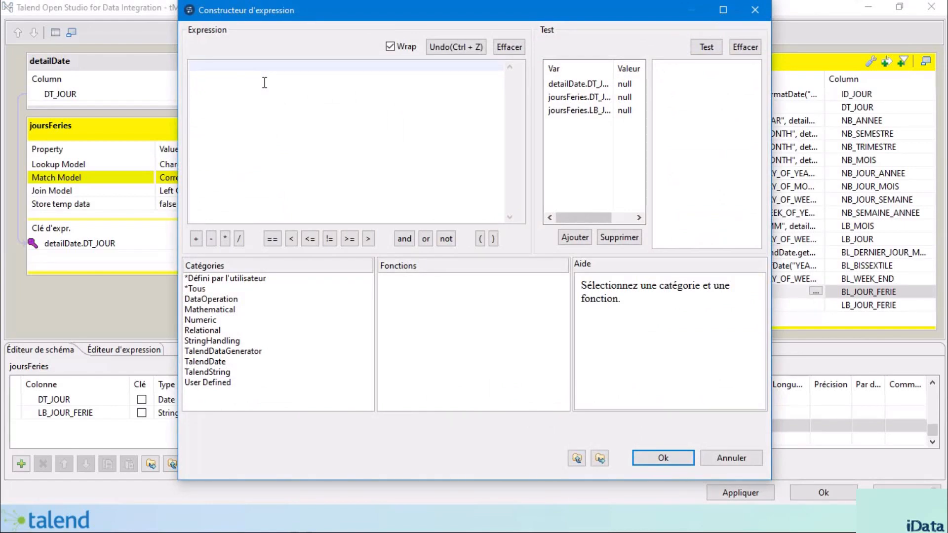
click(264, 82)
text(joursFeries.DT_JOUR==null?0:1)
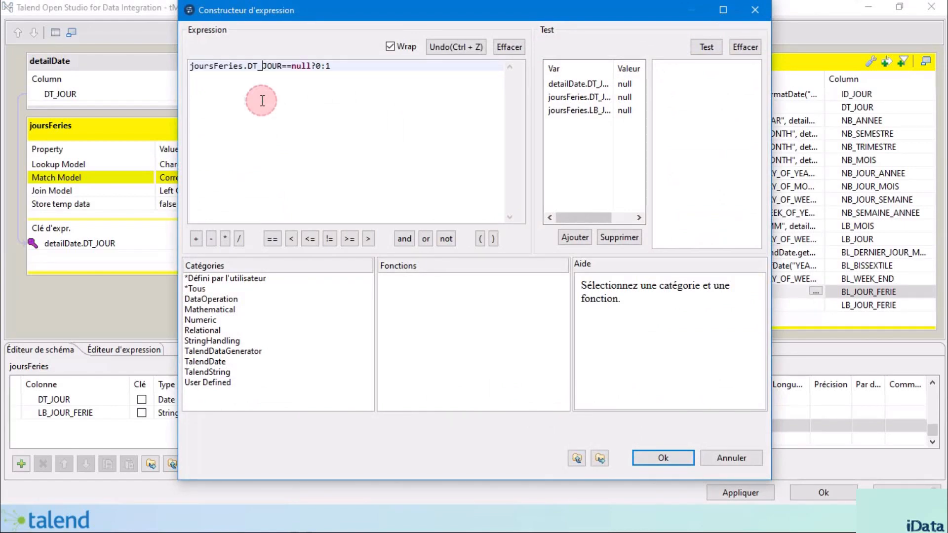
click(265, 68)
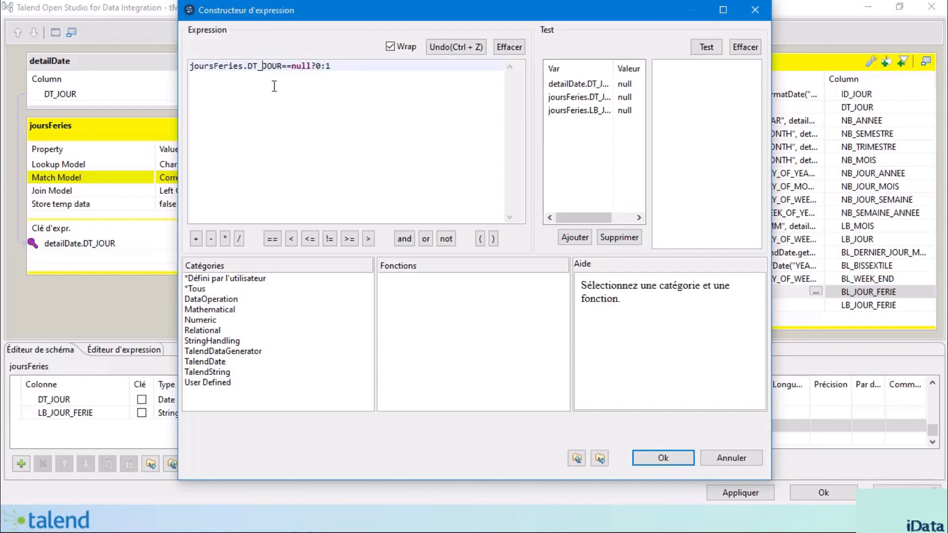
double_click(320, 68)
click(331, 69)
click(667, 459)
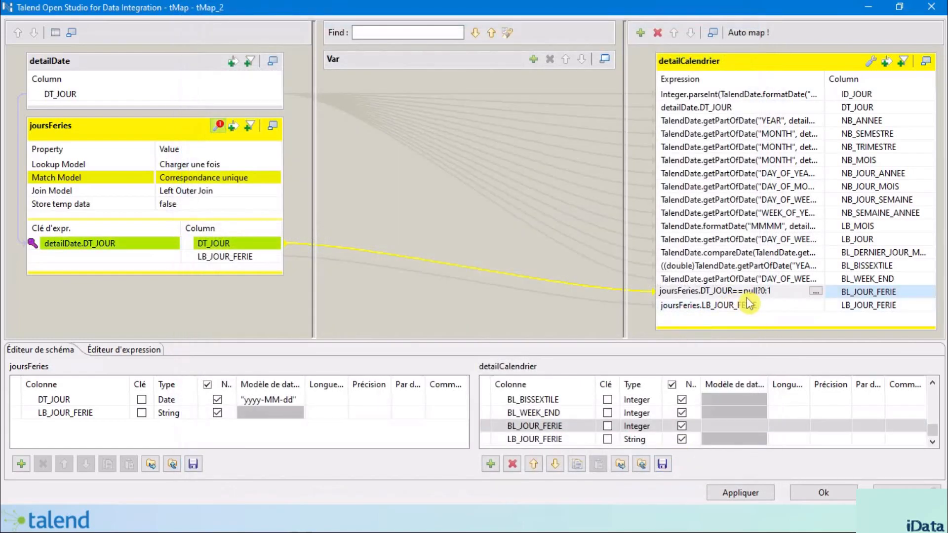
Step: Set the expression of the LB_JOUR_FERIE output column to joursFeries.DT_JOUR==null?"":joursFeries.LB_JOUR_FERIE
click(767, 308)
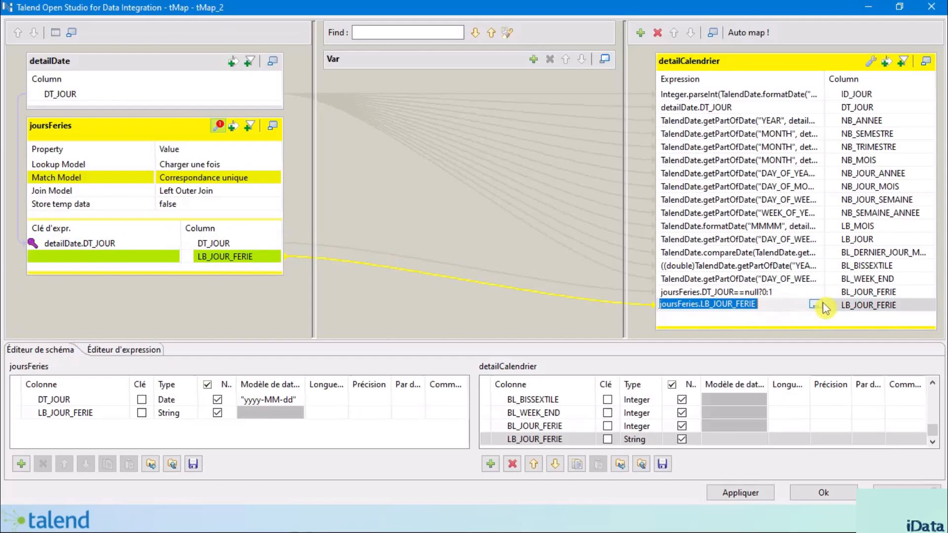
click(816, 305)
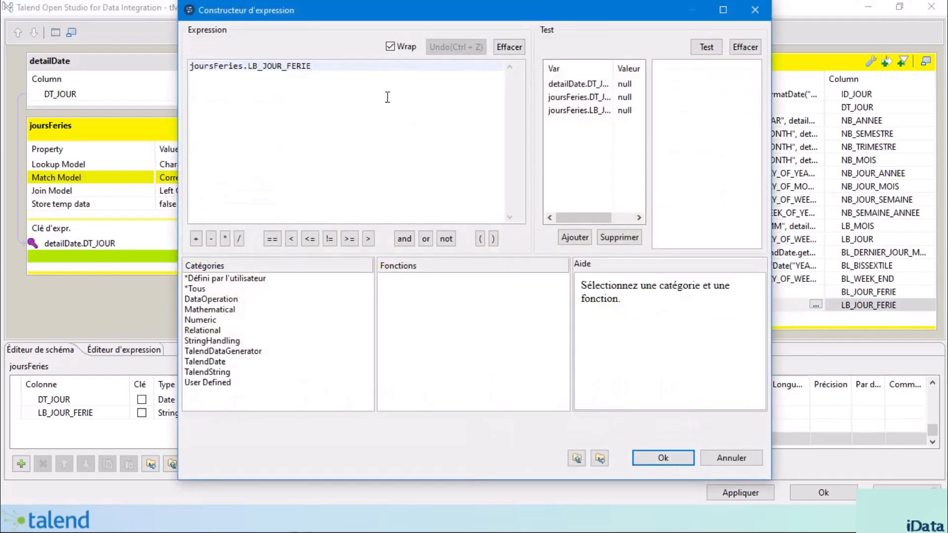
click(375, 78)
key(Return)
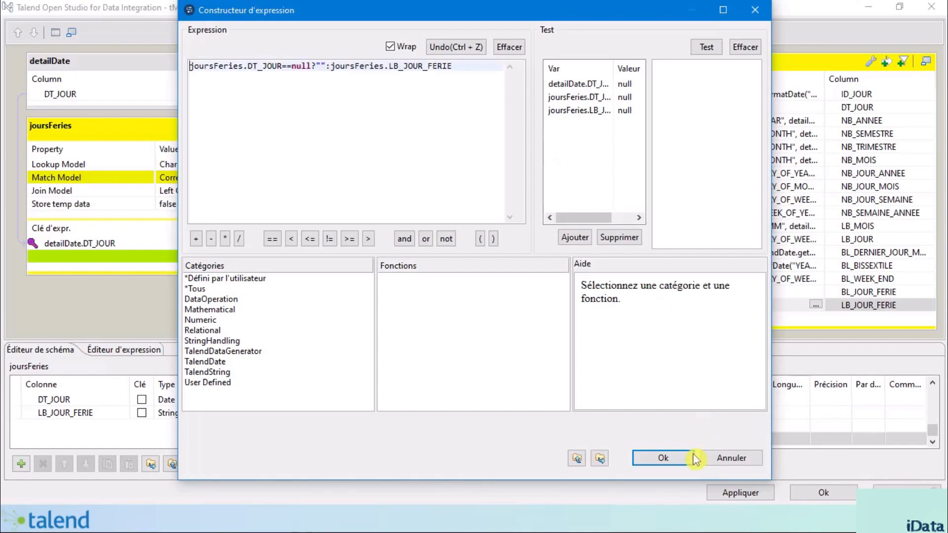
click(662, 459)
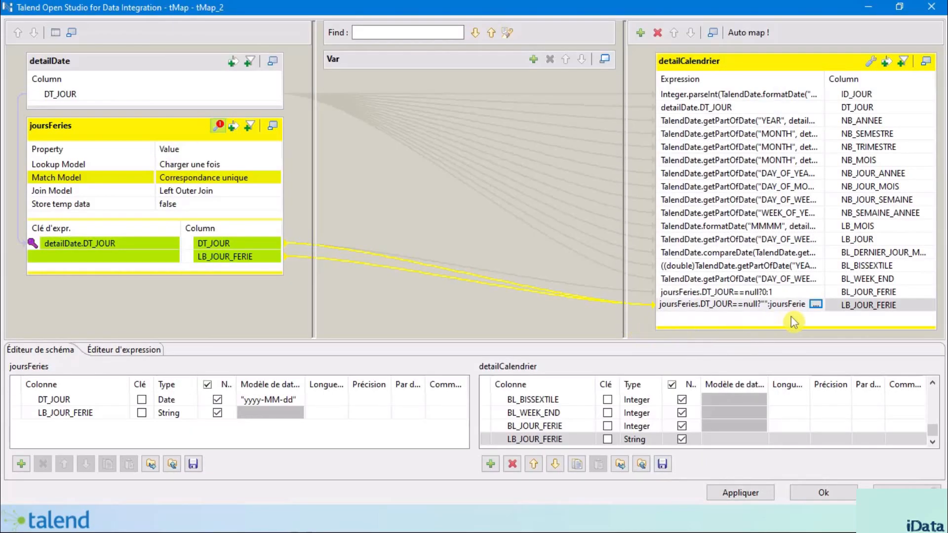
Step: Check the two holiday column expressions, accept the tMap_2 mapping and propagate the schema changes
click(775, 293)
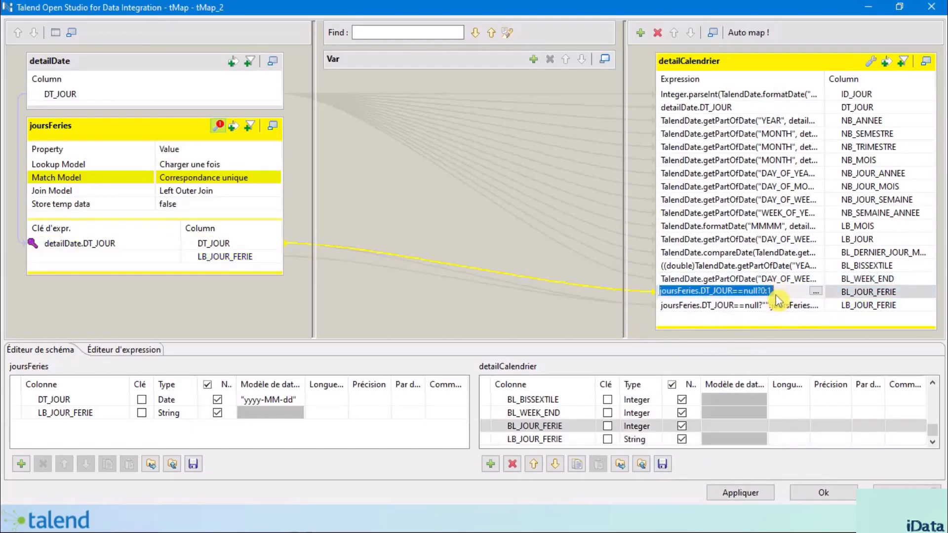
click(765, 307)
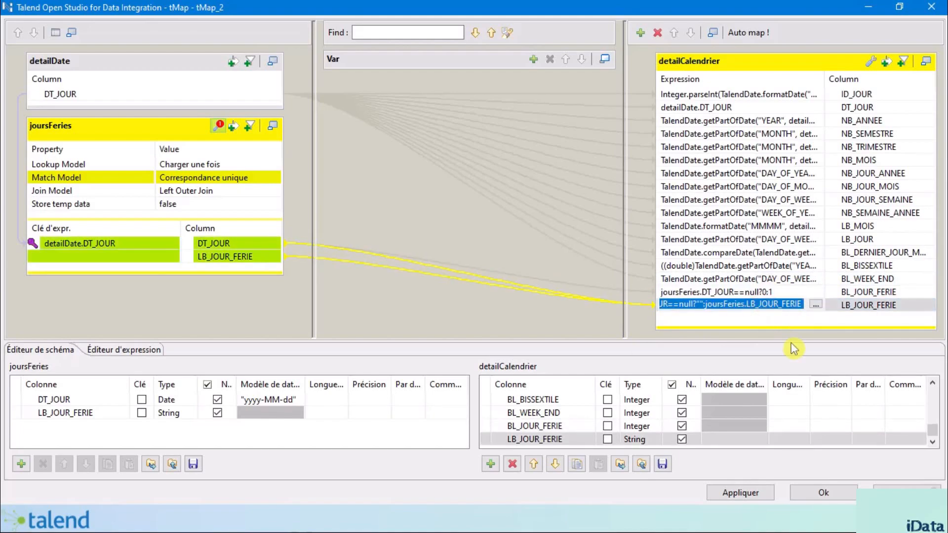
click(830, 491)
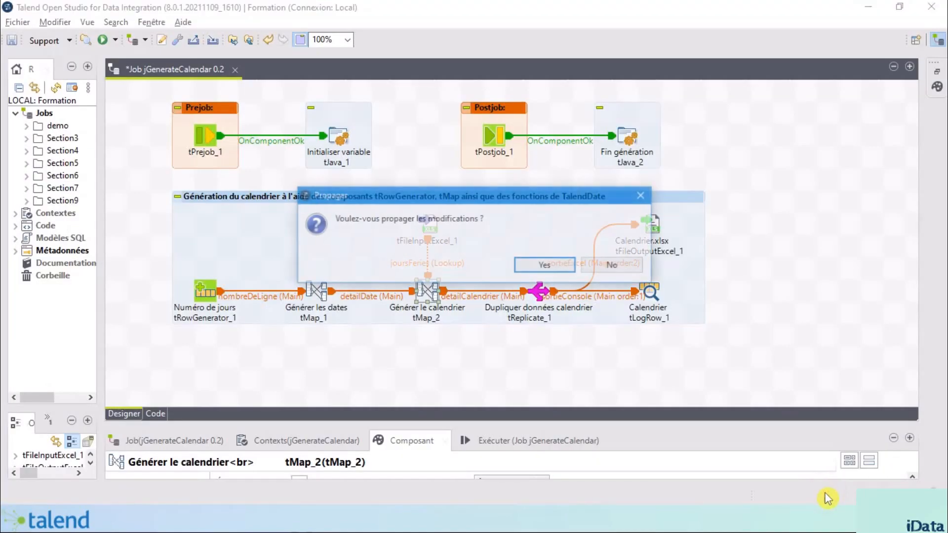
click(546, 266)
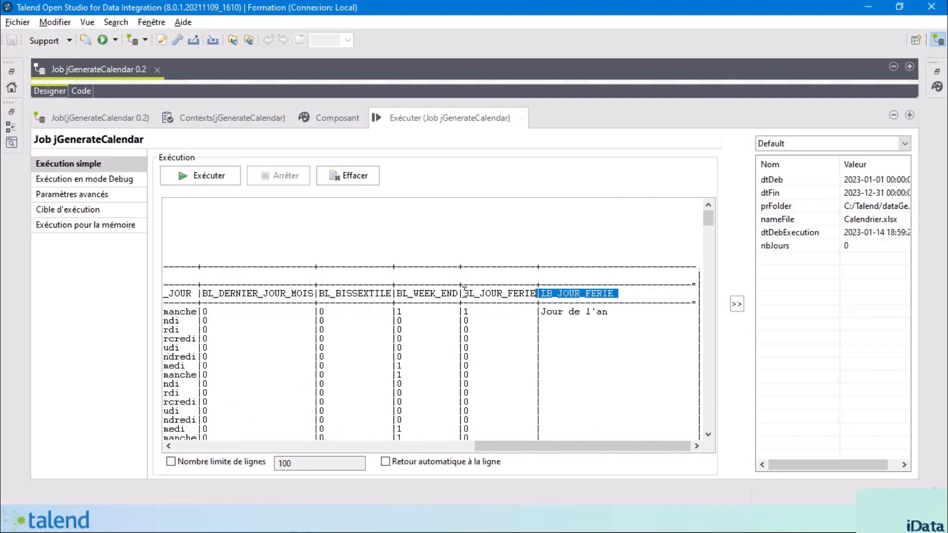
Step: Examine the BL_JOUR_FERIE and LB_JOUR_FERIE values in the job's console output, including the New Year and Easter rows
click(472, 315)
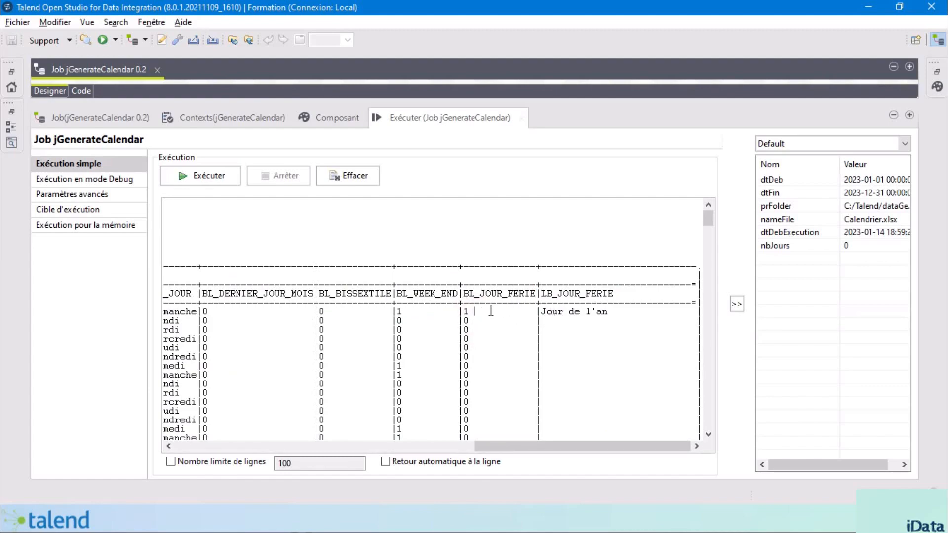
double_click(467, 312)
drag(541, 312, 609, 311)
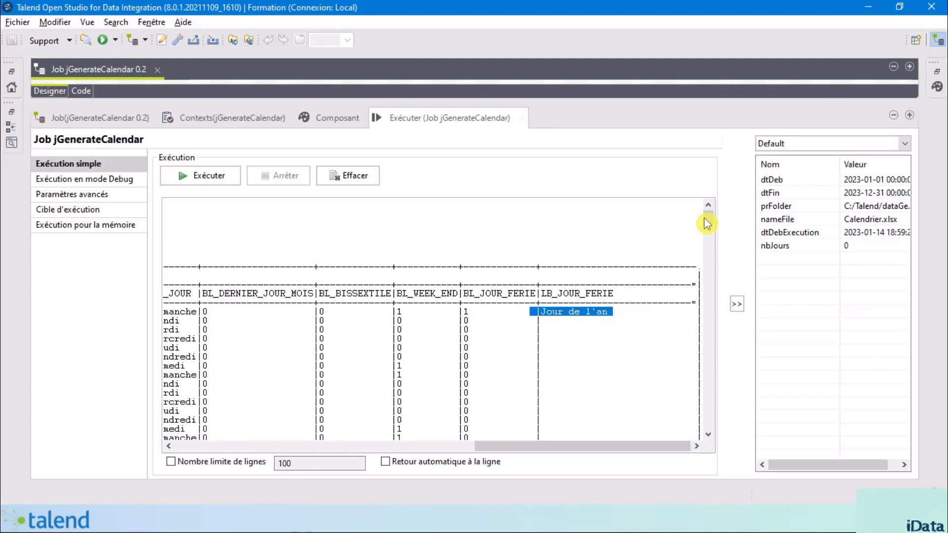
drag(708, 217, 724, 276)
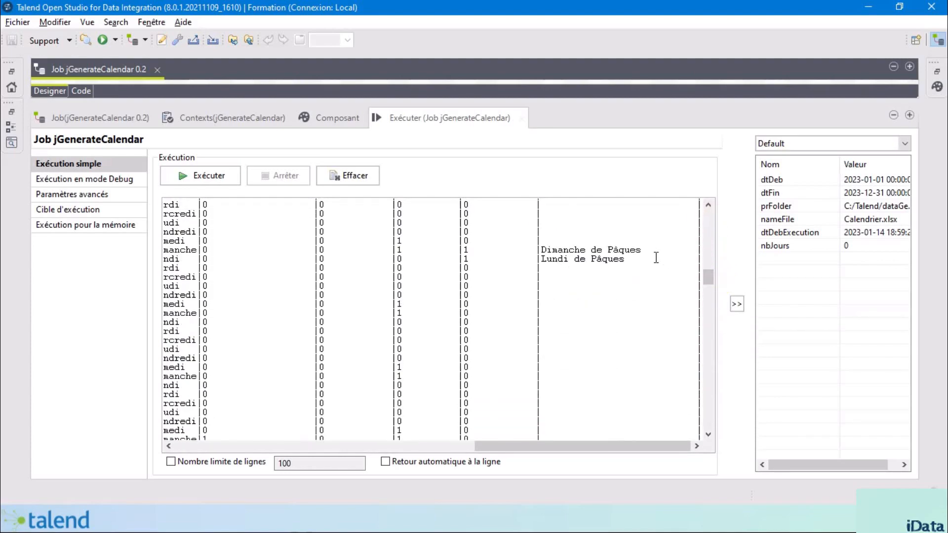
drag(657, 259, 452, 253)
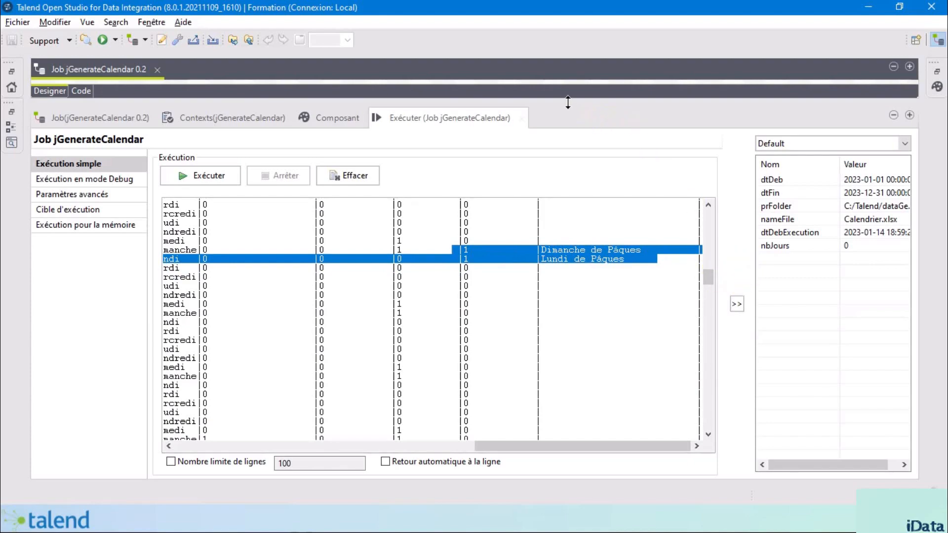
Step: Enlarge the job design area and restore the project repository view beside it
drag(568, 102, 583, 370)
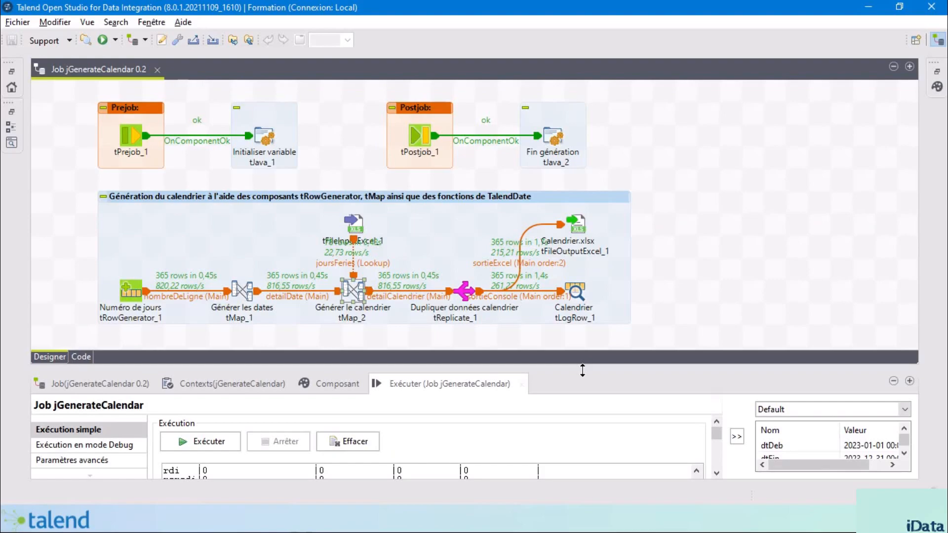
drag(583, 370, 582, 437)
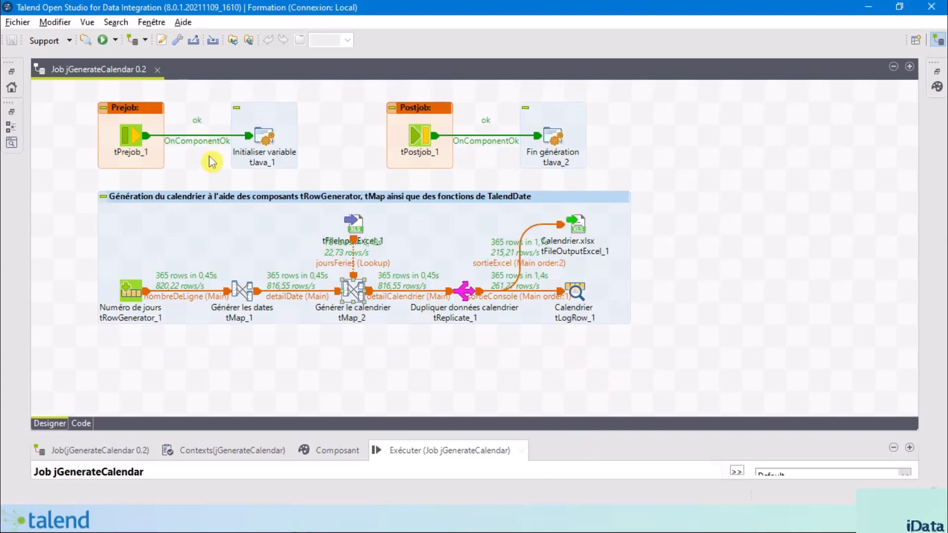
click(11, 73)
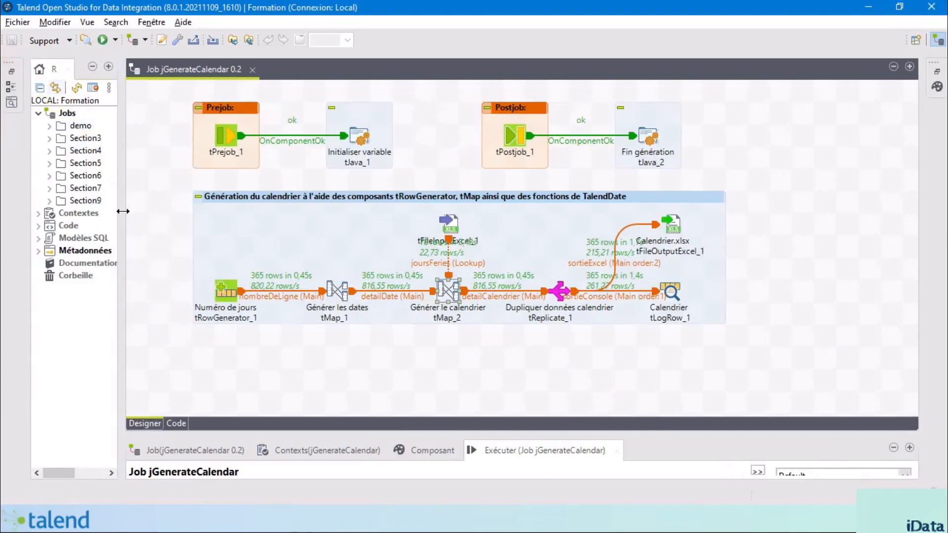
Step: Expand Métadonnées in the widened repository and select the FORMATION_TALEND 0.1 database connection
click(39, 250)
drag(122, 265, 219, 283)
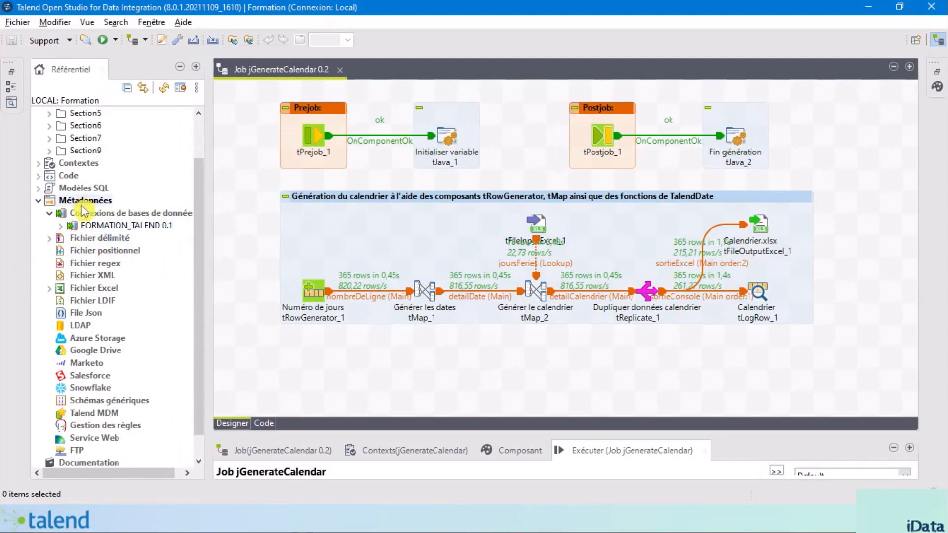
click(101, 229)
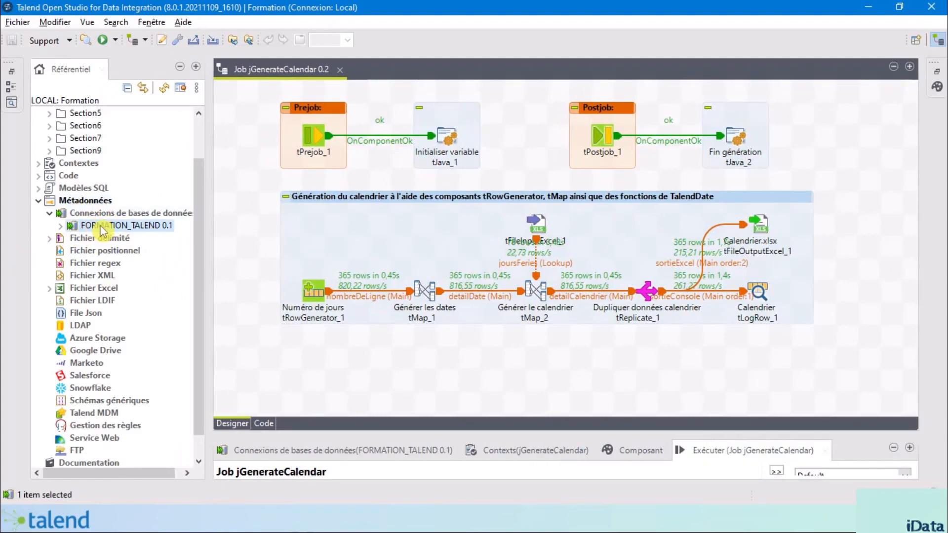